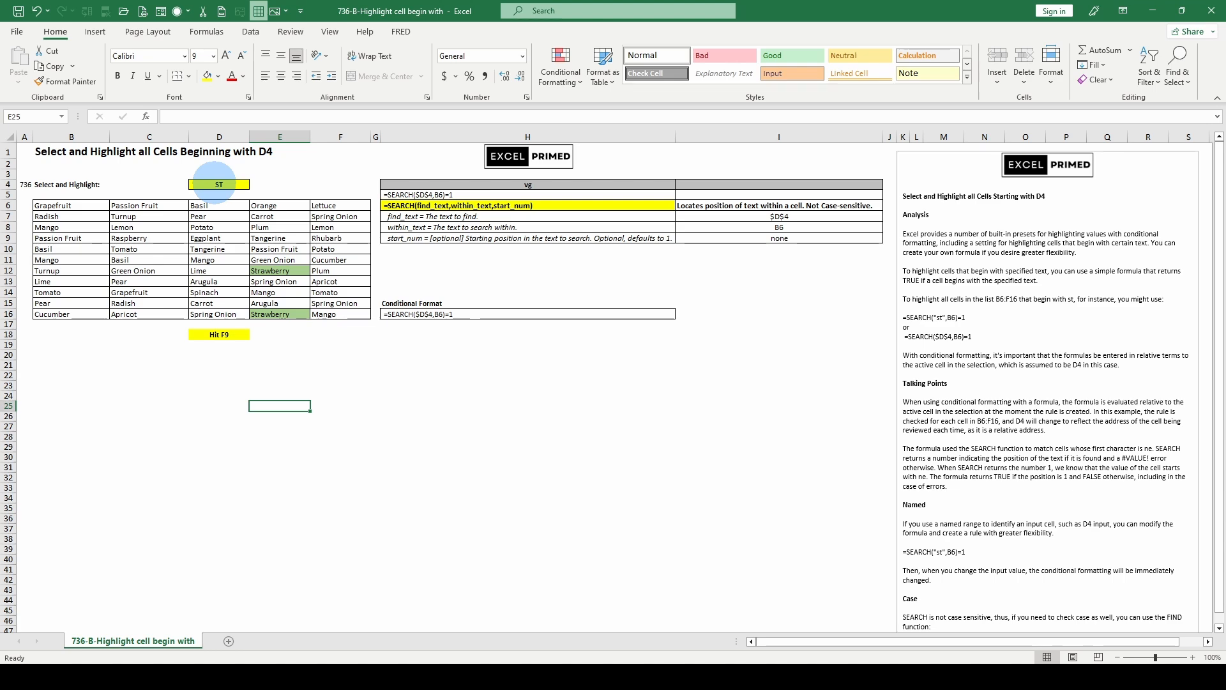
Step: Recalculate the sheet a few times to check the highlighting of ST entries in B6:F16
{"action": "key", "text": "F9"}
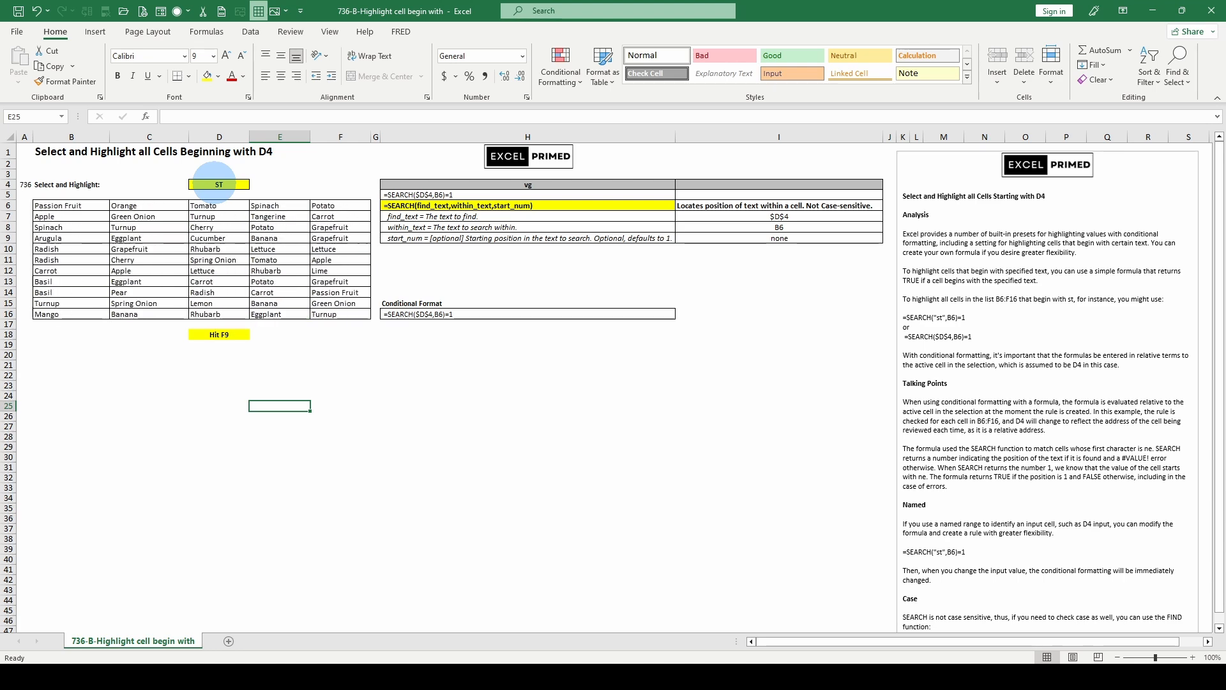
{"action": "key", "text": "F9"}
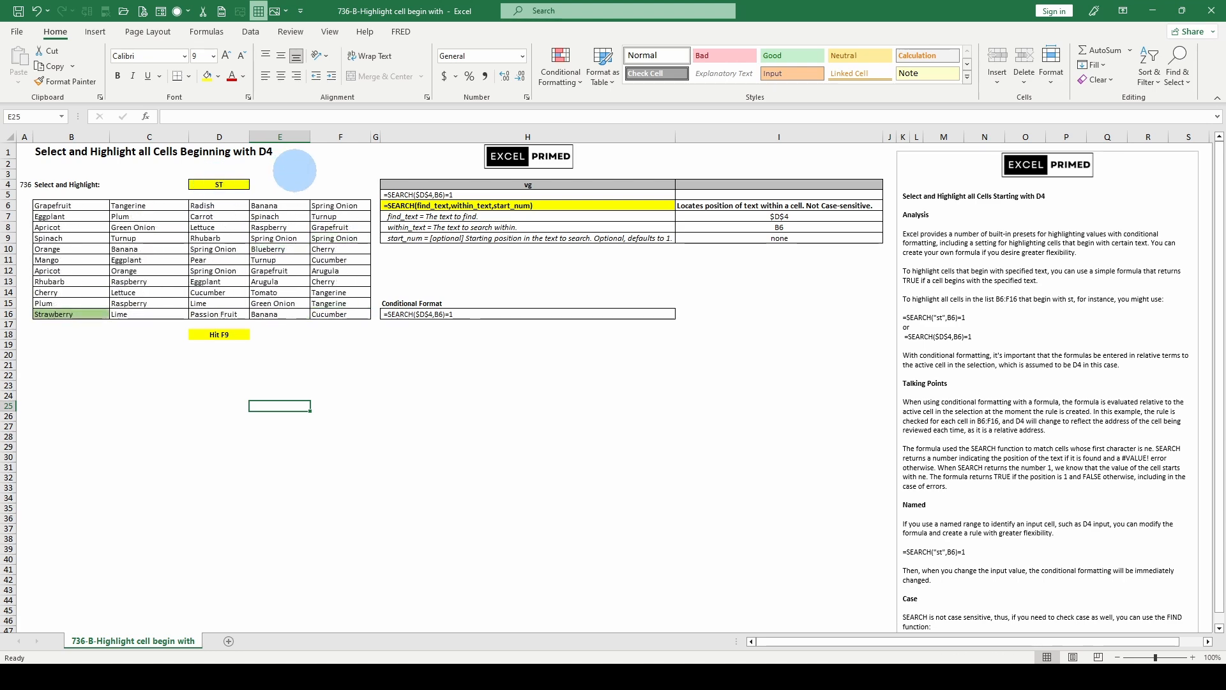
{"action": "key", "text": "F9"}
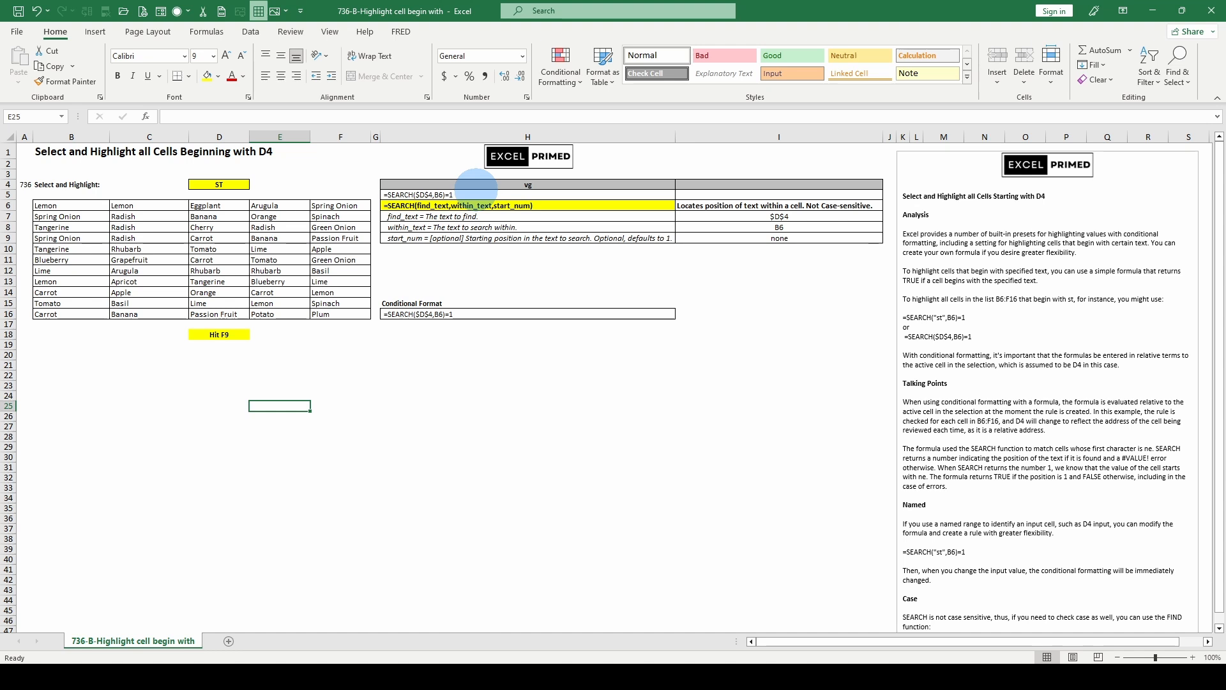
Step: Replace the heading in H4 with "Produce"
{"action": "left_click", "coordinate": [476, 185]}
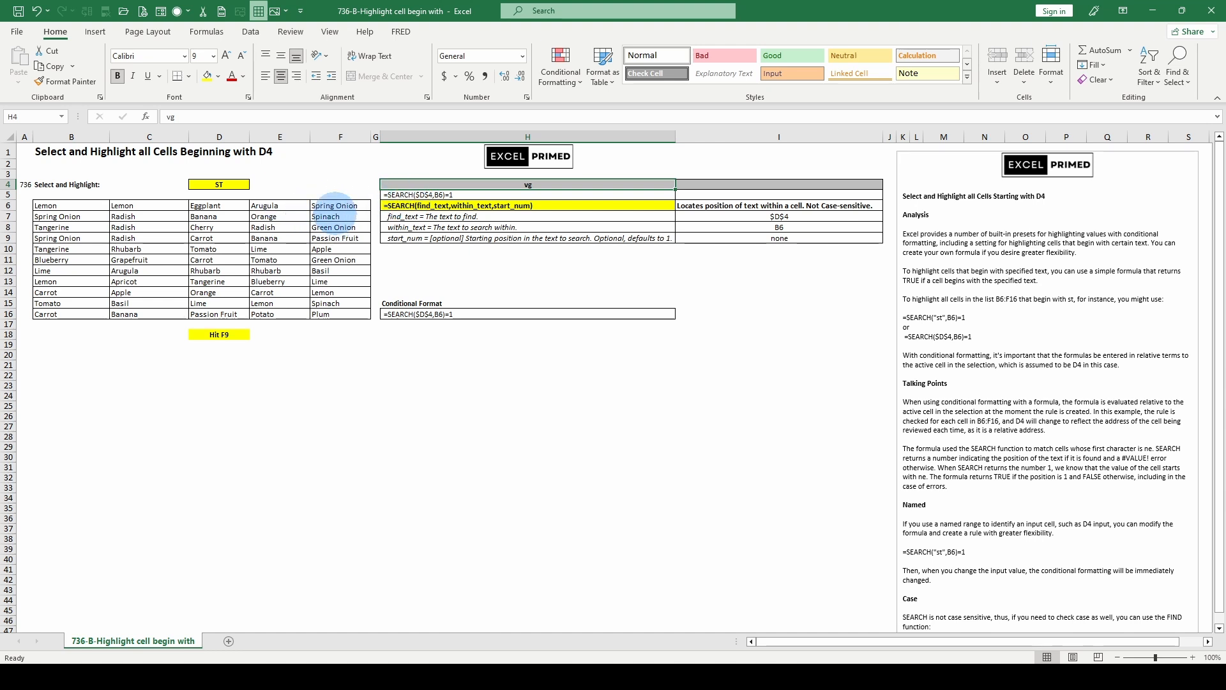
{"action": "type", "text": "Produce"}
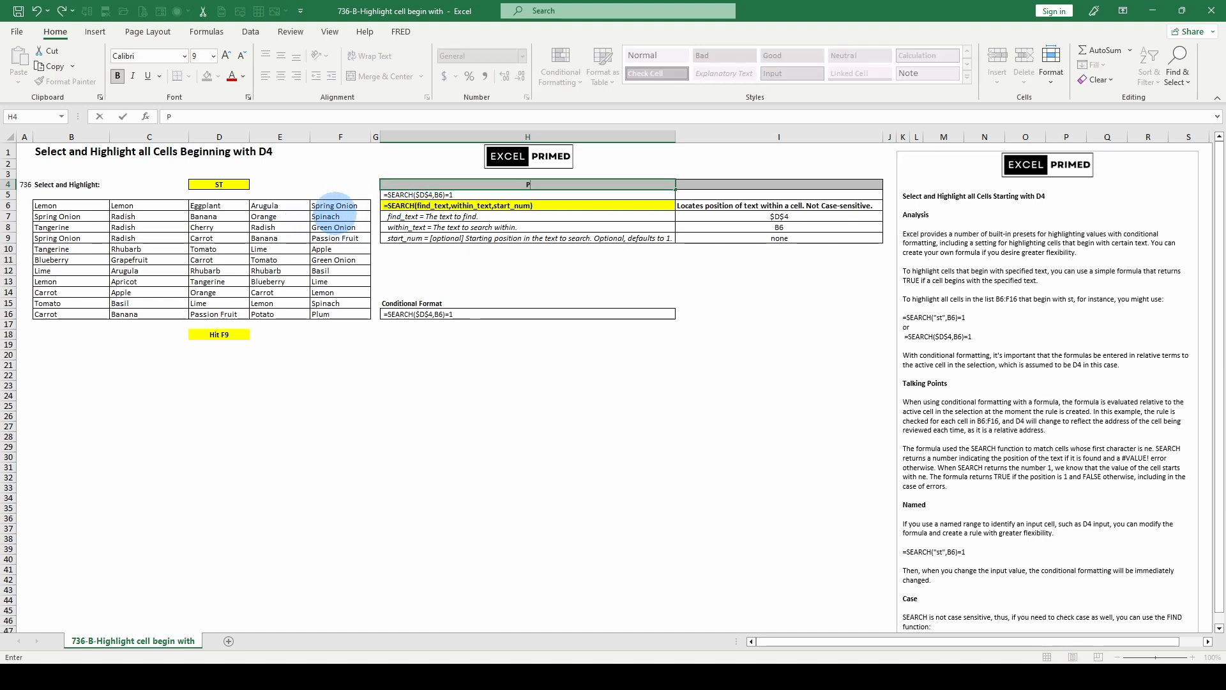
{"action": "key", "text": "Return"}
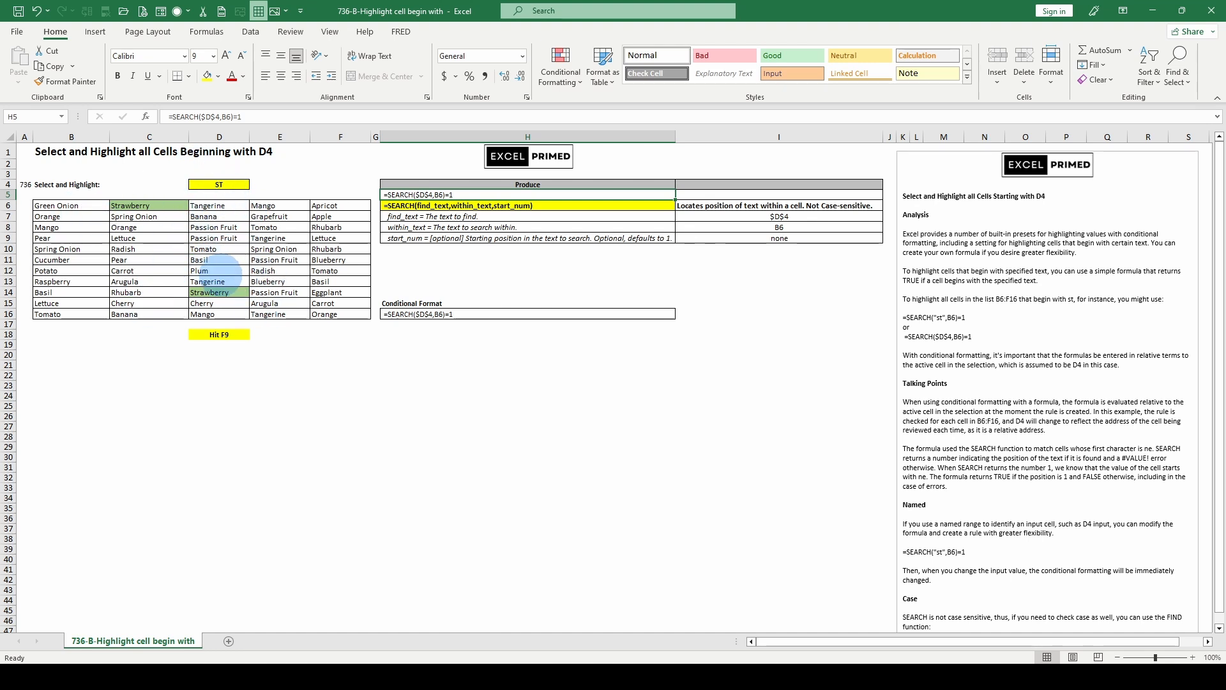
Step: Recalculate the random produce list repeatedly to test the conditional highlighting against the search text in D4
{"action": "key", "text": "F9"}
{"action": "key", "text": "F9"}
{"action": "key", "text": "F9"}
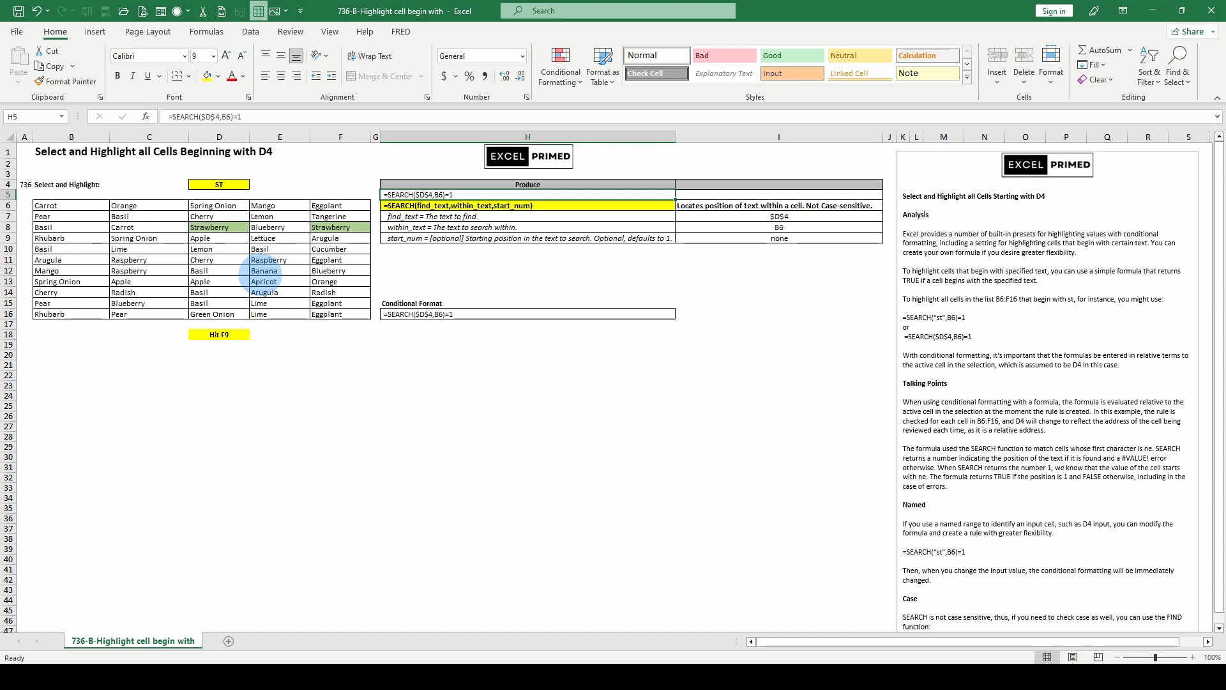
{"action": "key", "text": "F9"}
{"action": "key", "text": "F9"}
{"action": "key", "text": "F9"}
{"action": "key", "text": "F9"}
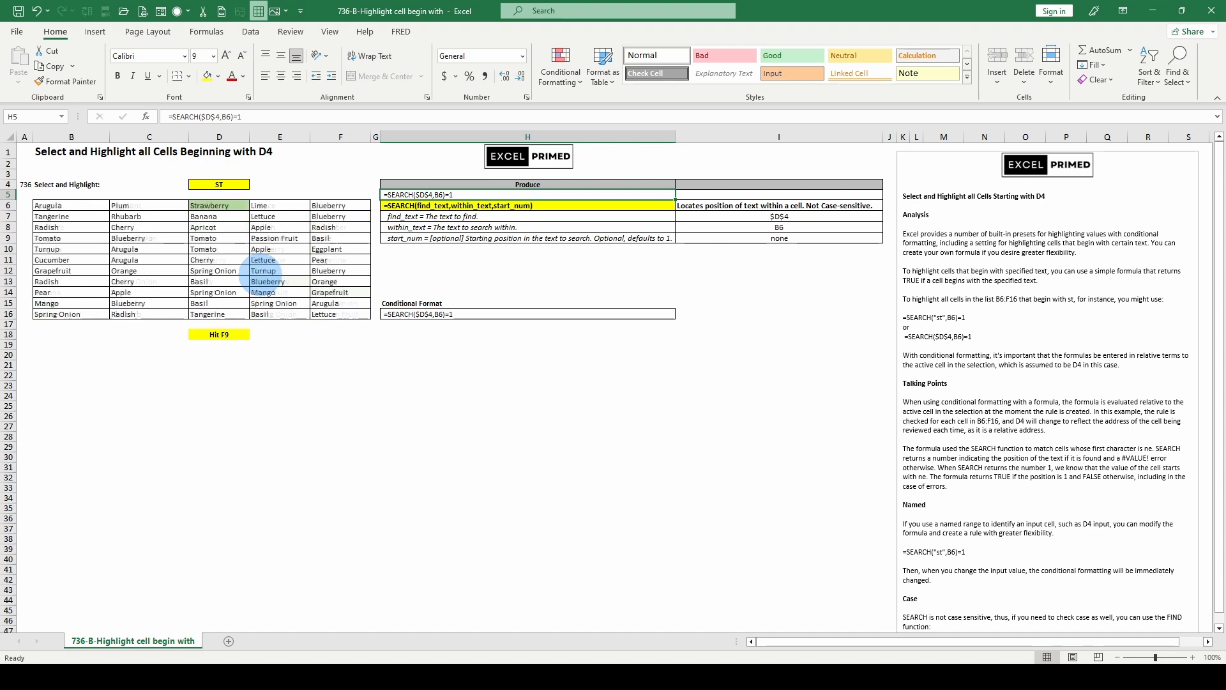
{"action": "key", "text": "F9"}
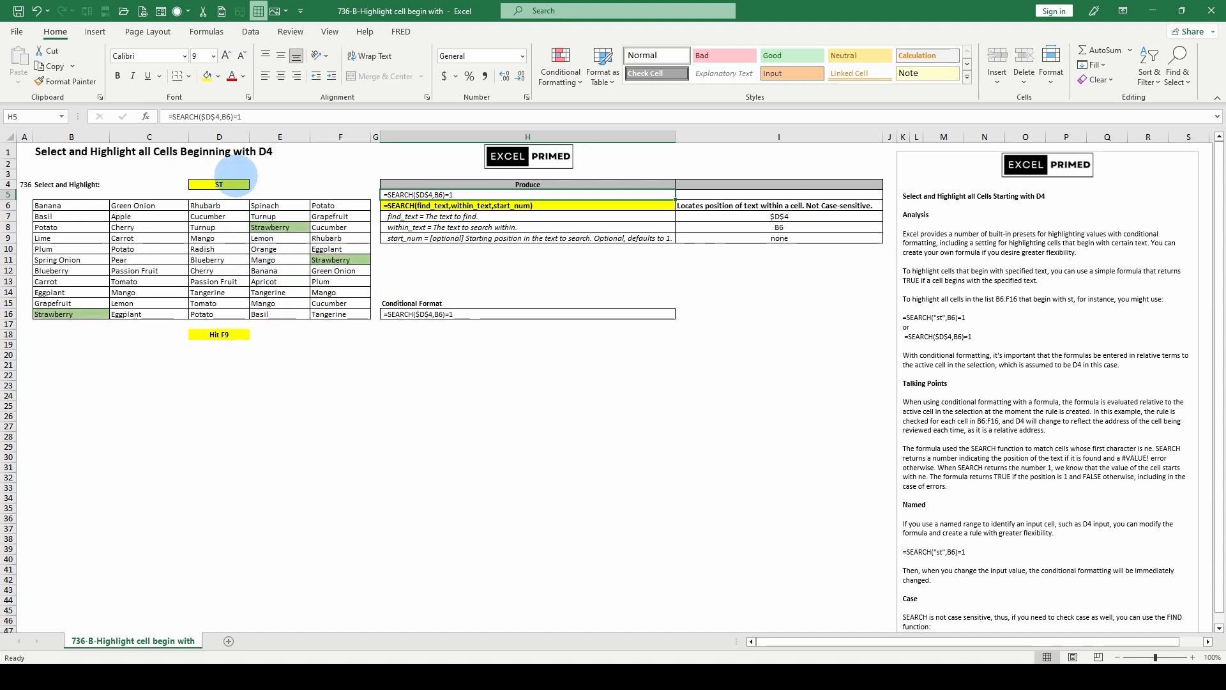
Step: Examine the search text in D4, the notes on SEARCH and FIND, and the formulas in H5 and E8
{"action": "left_click", "coordinate": [219, 184]}
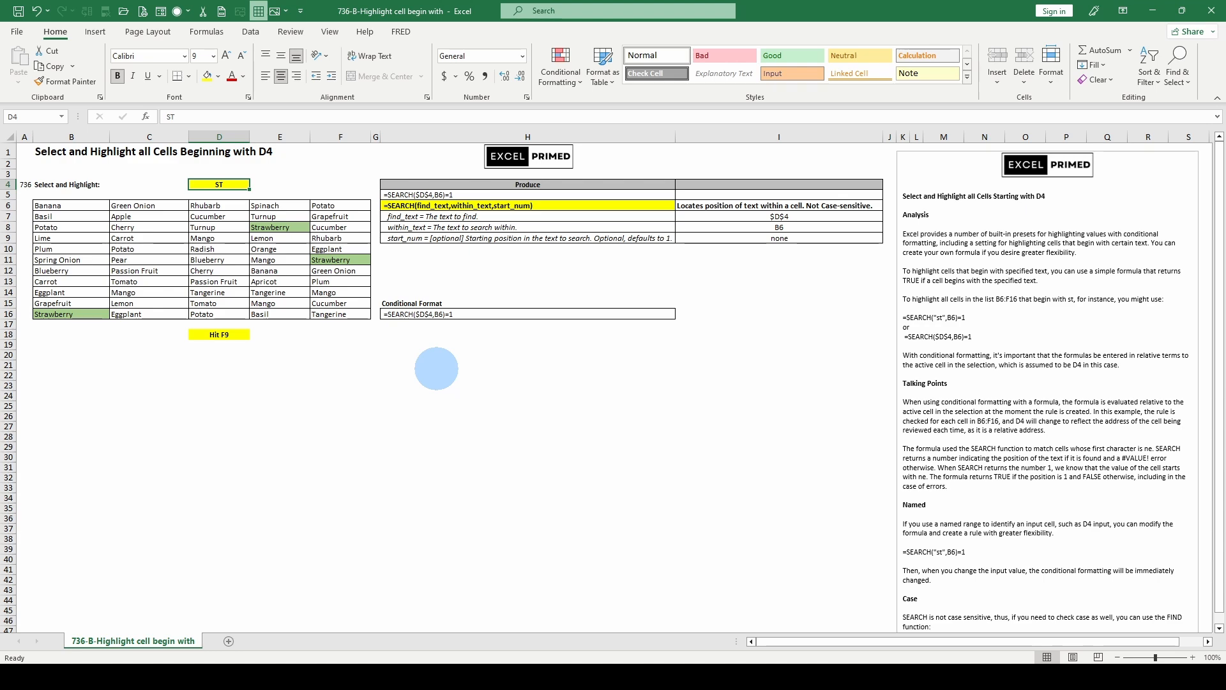
{"action": "scroll", "coordinate": [1077, 362], "scroll_direction": "down", "scroll_amount": 3}
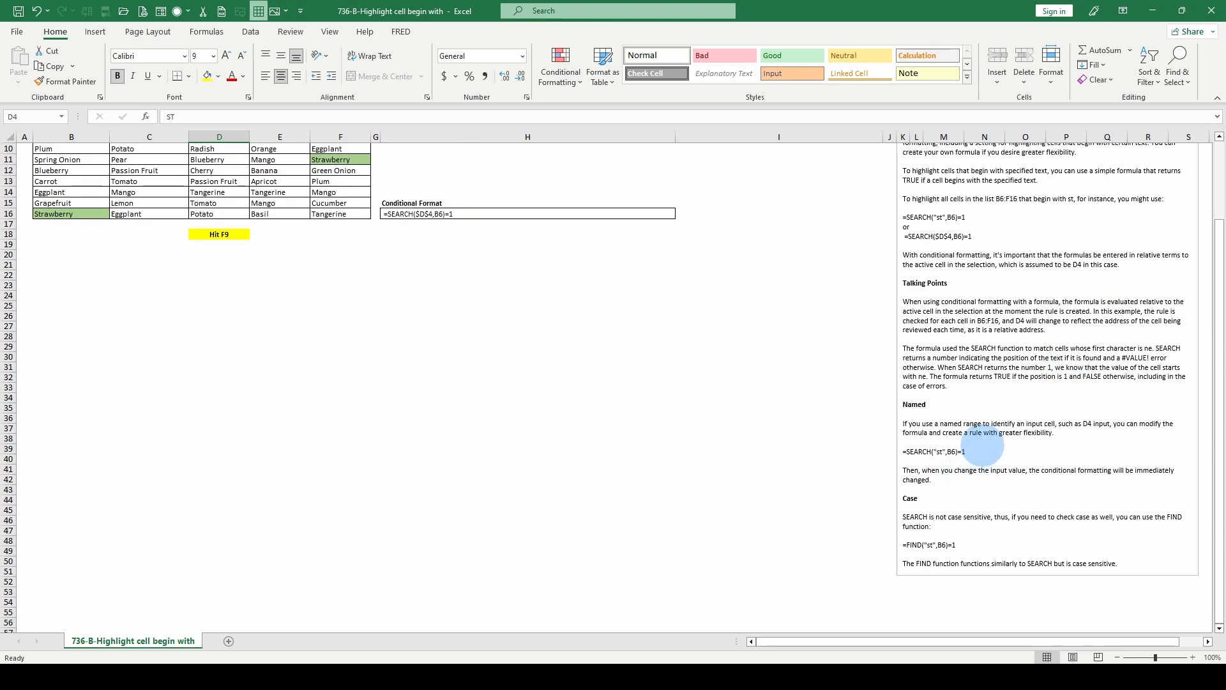
{"action": "scroll", "coordinate": [972, 461], "scroll_direction": "up", "scroll_amount": 3}
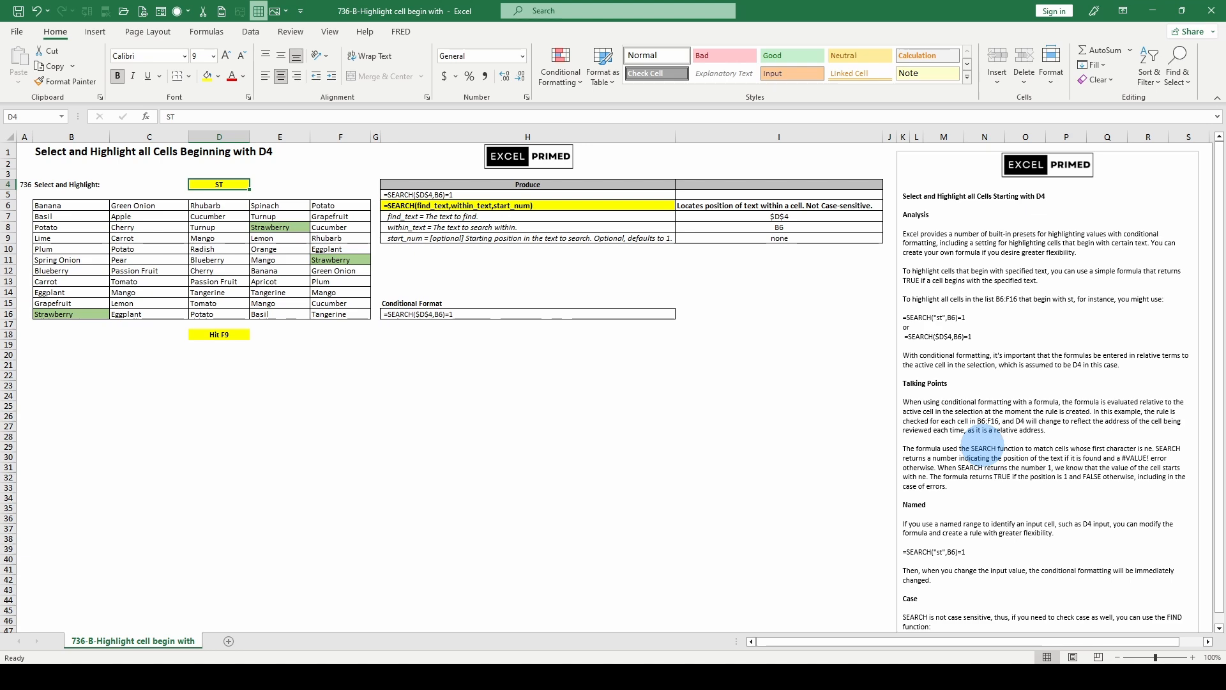
{"action": "scroll", "coordinate": [978, 465], "scroll_direction": "down", "scroll_amount": 2}
{"action": "scroll", "coordinate": [971, 531], "scroll_direction": "up", "scroll_amount": 2}
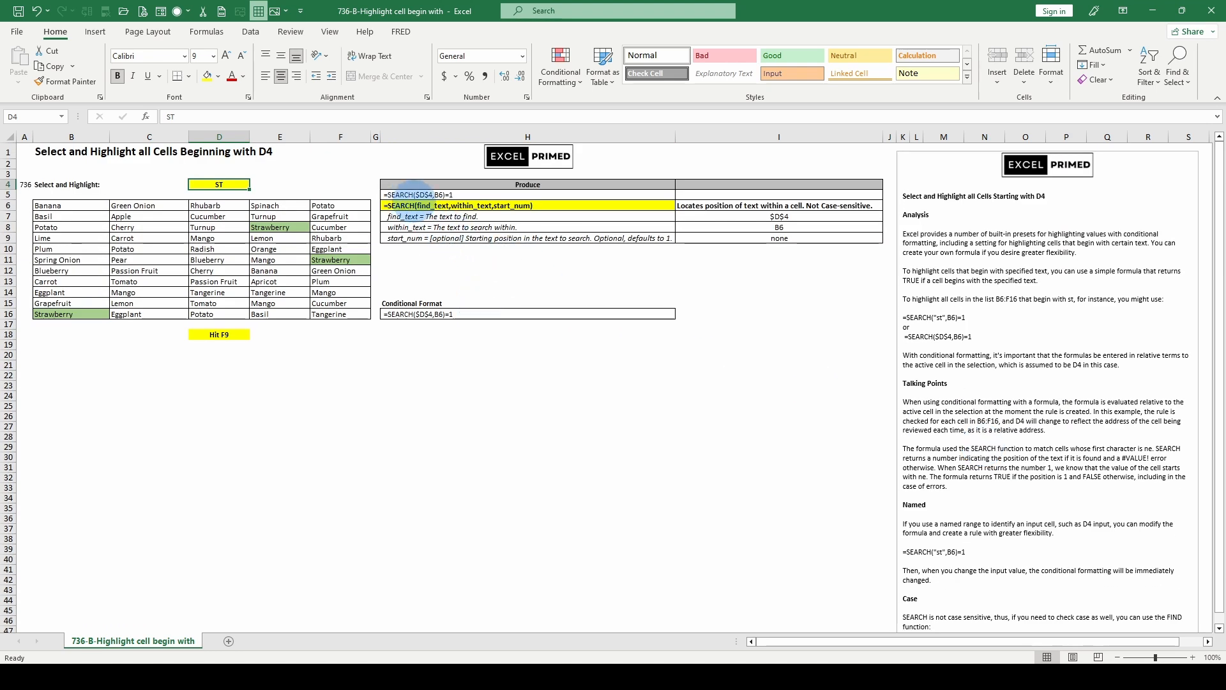
{"action": "scroll", "coordinate": [717, 478], "scroll_direction": "down", "scroll_amount": 2}
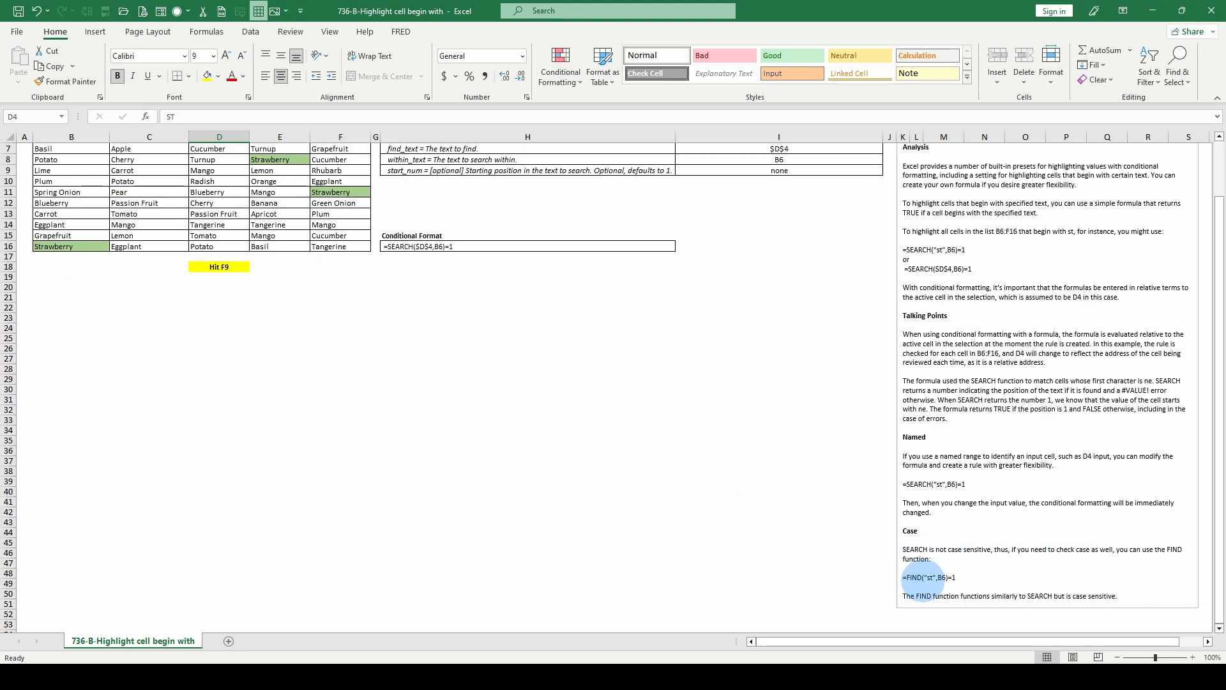
{"action": "scroll", "coordinate": [689, 501], "scroll_direction": "up", "scroll_amount": 2}
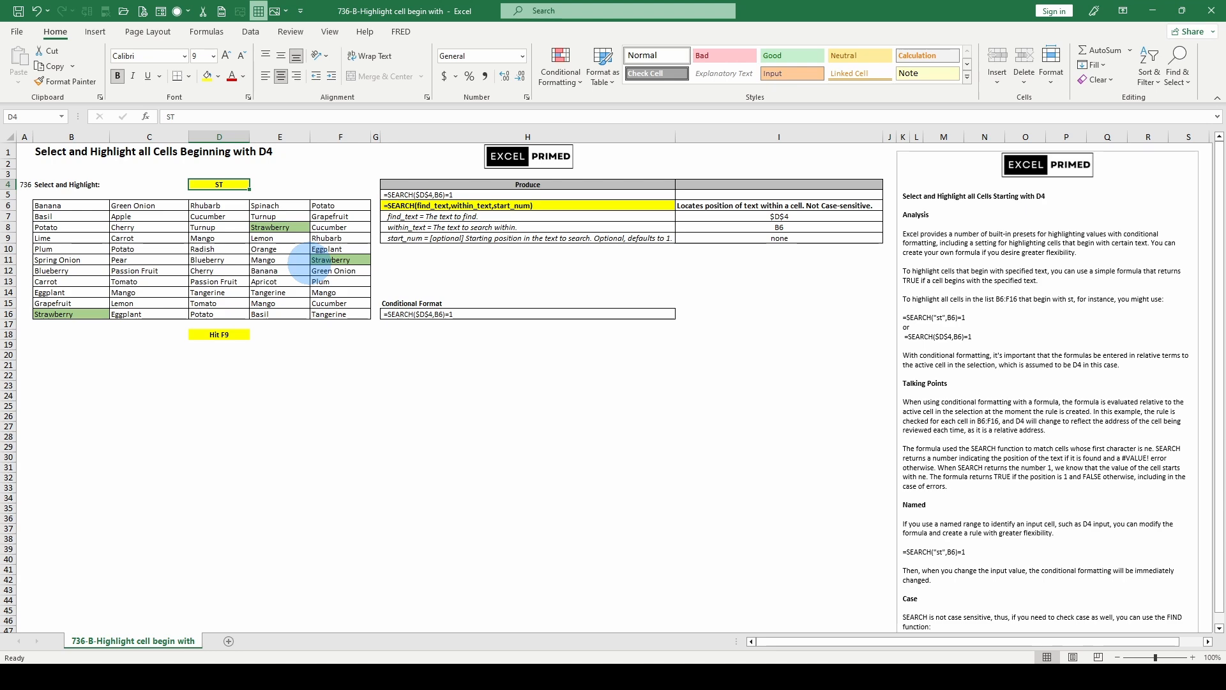
{"action": "scroll", "coordinate": [638, 328], "scroll_direction": "down", "scroll_amount": 2}
{"action": "scroll", "coordinate": [642, 316], "scroll_direction": "up", "scroll_amount": 2}
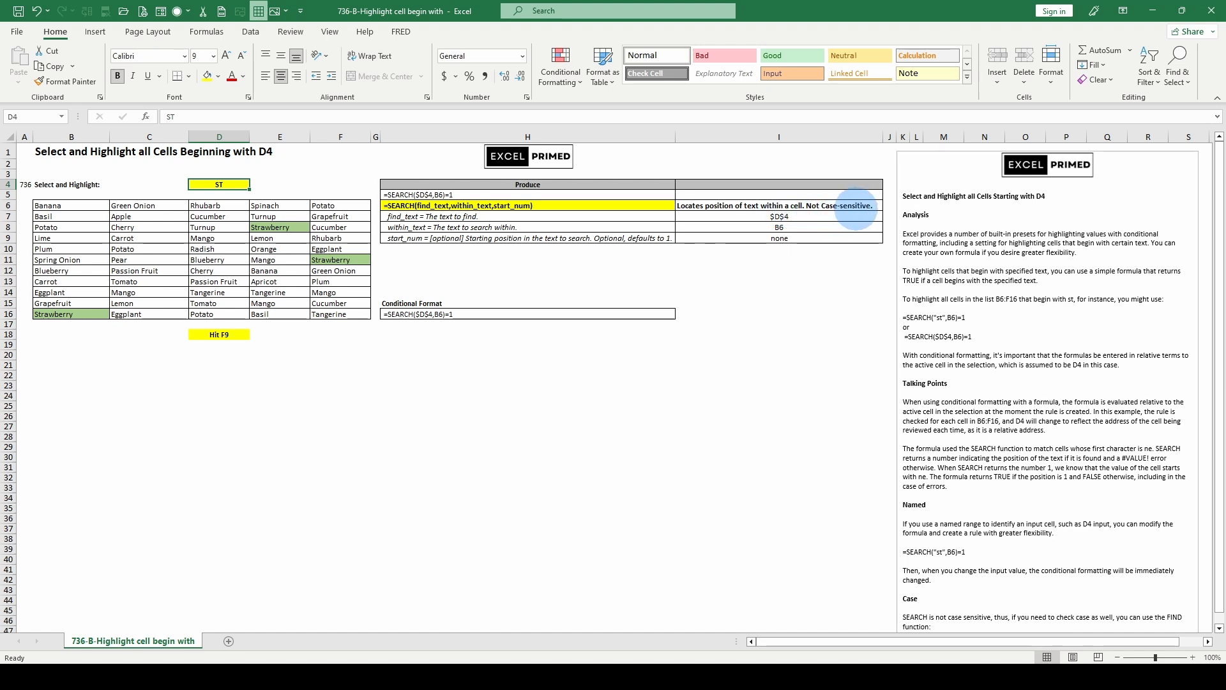
{"action": "left_click", "coordinate": [448, 194]}
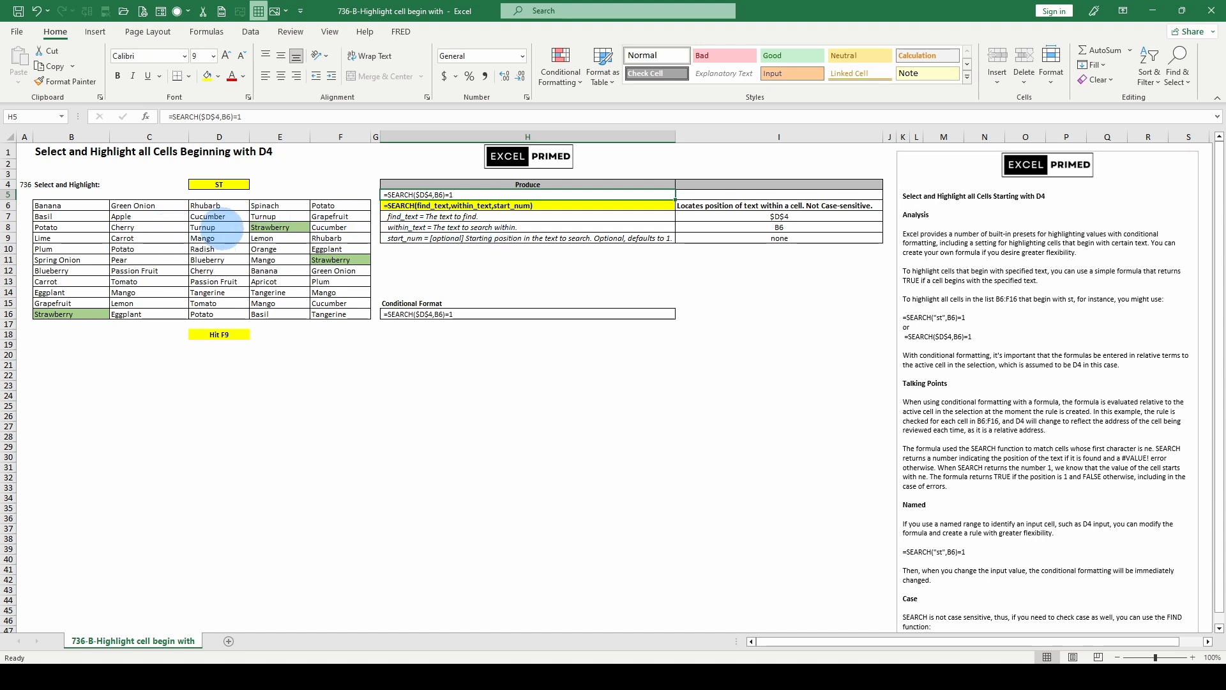
{"action": "left_click", "coordinate": [282, 227]}
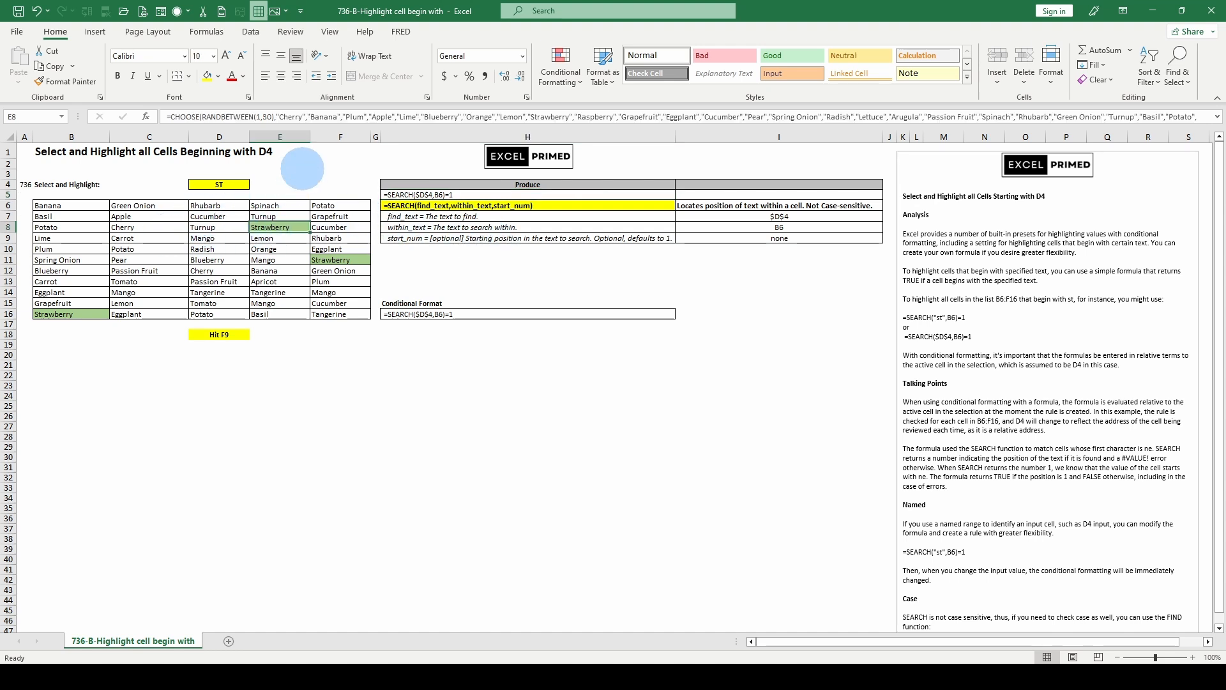
Step: Replace the formula in B6 with the test text "fgjfgkst;ljkdf", which has st in the middle
{"action": "left_click", "coordinate": [54, 205]}
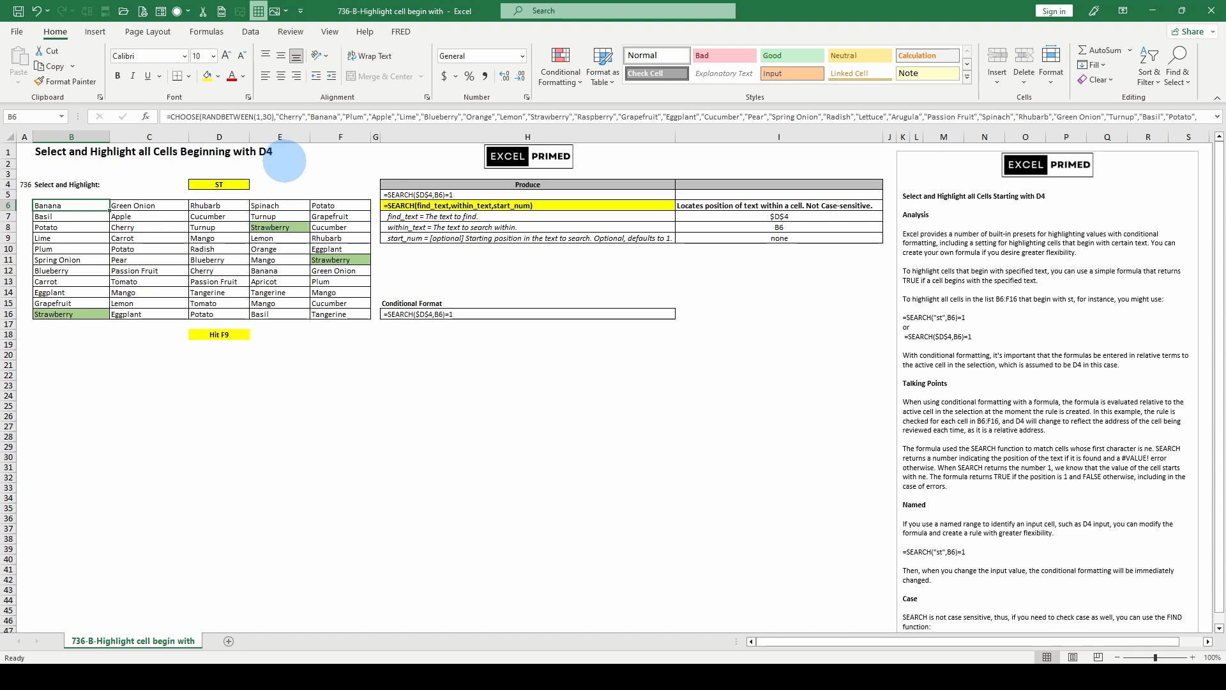
{"action": "key", "text": "Delete"}
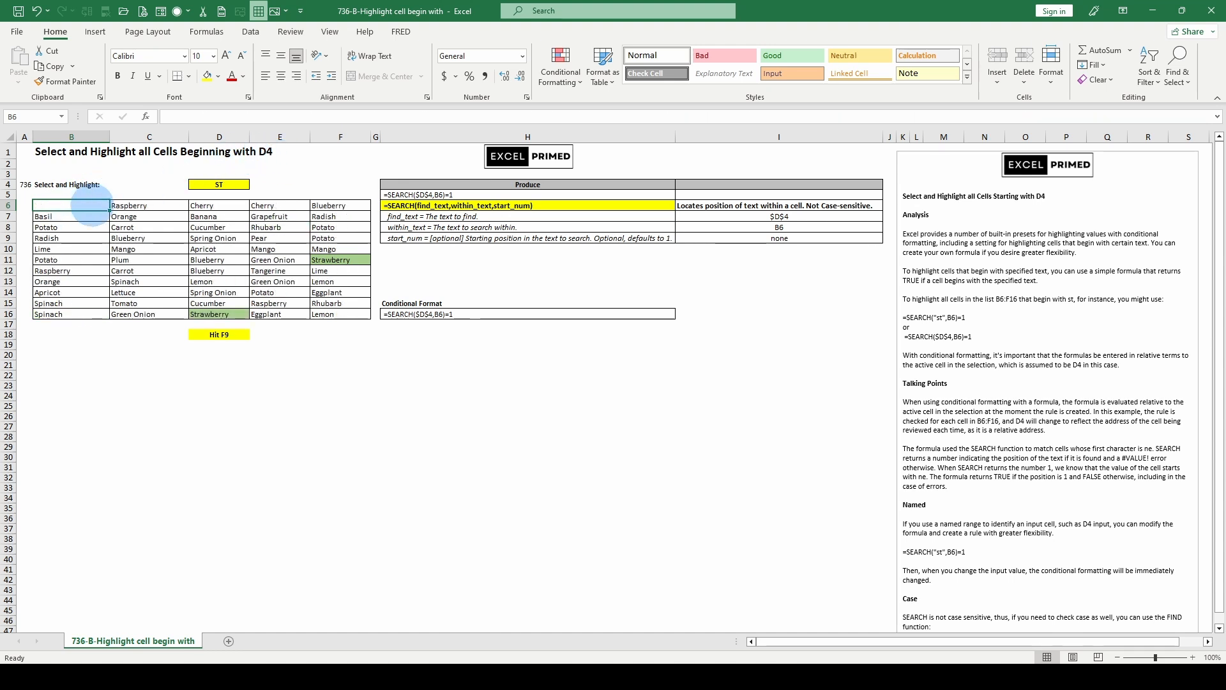
{"action": "type", "text": "fgjfgkst;ljkdf"}
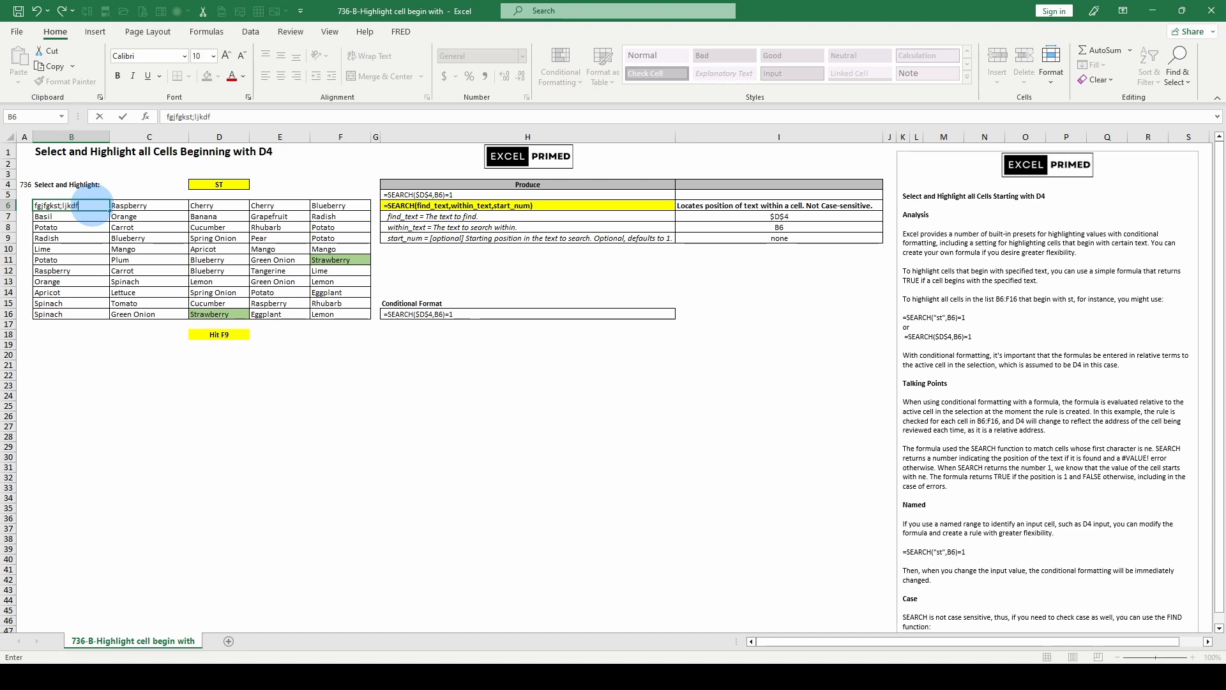
{"action": "key", "text": "ctrl+Return"}
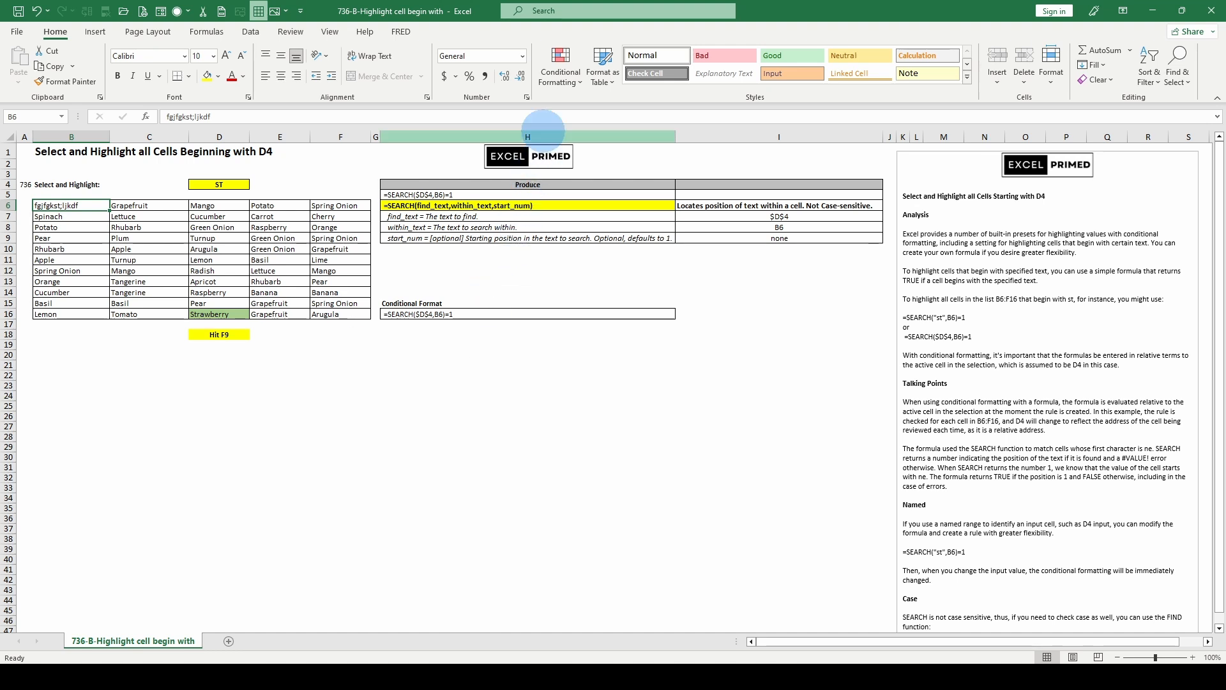
Step: Inspect the formula and format of the existing conditional formatting rule for B6:F16 without changing it
{"action": "left_click", "coordinate": [560, 67]}
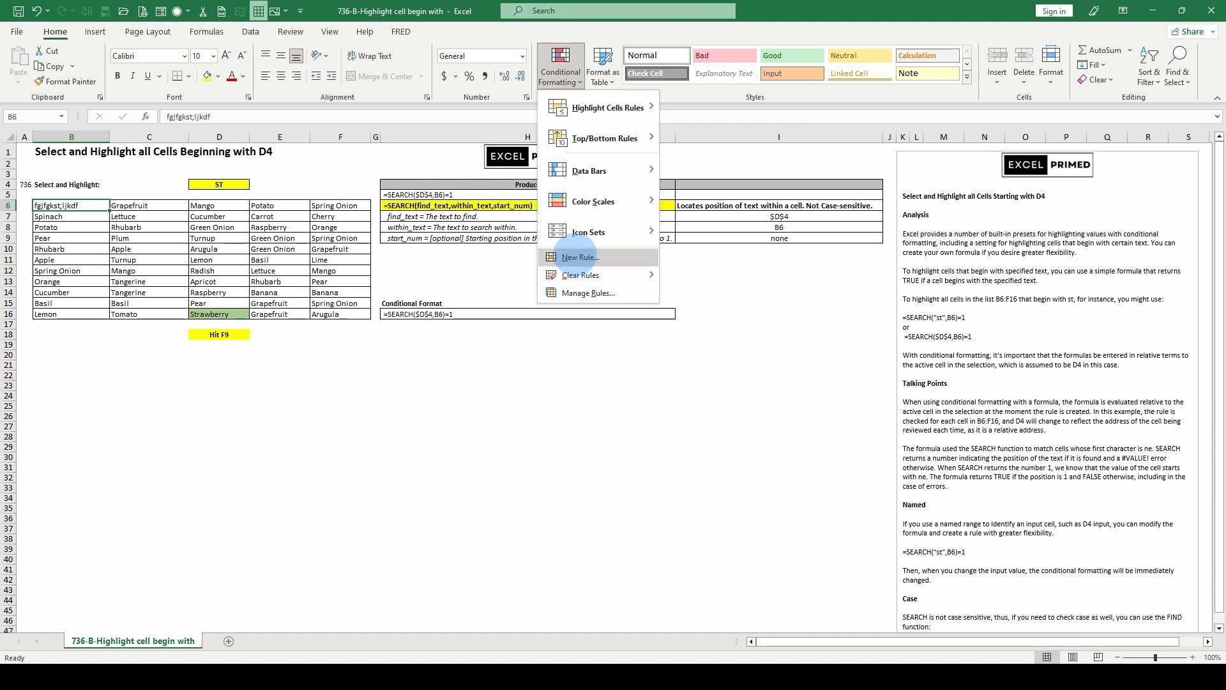
{"action": "left_click", "coordinate": [587, 293]}
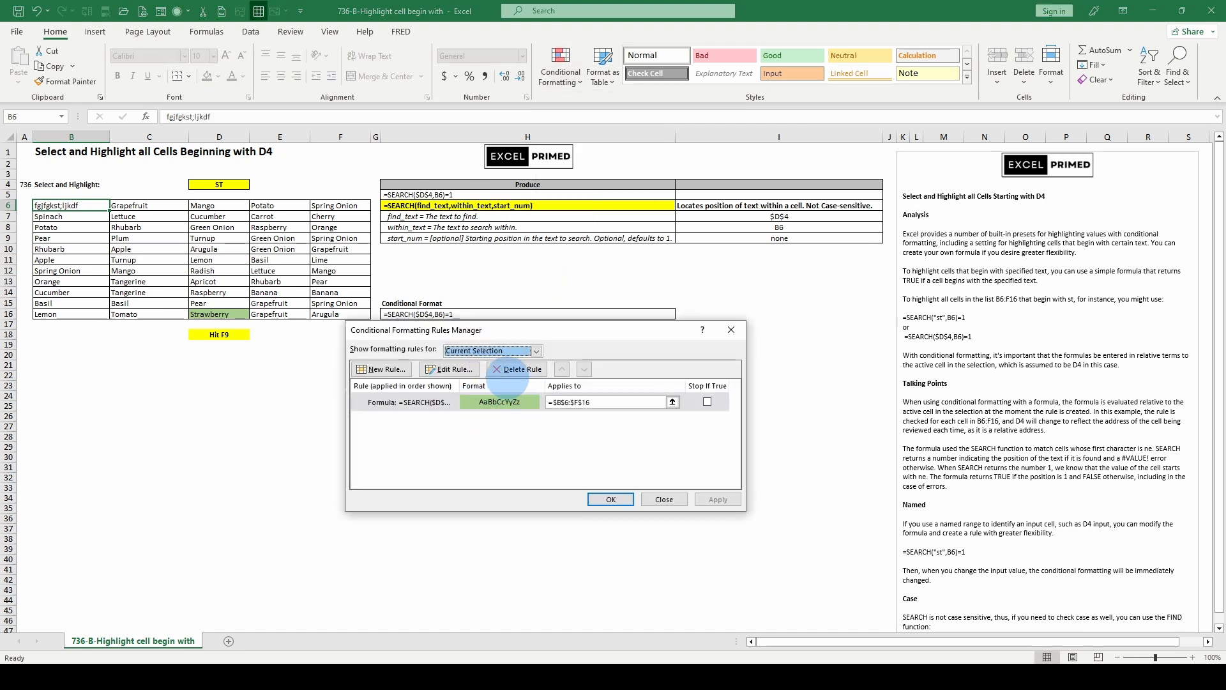
{"action": "left_click", "coordinate": [449, 370]}
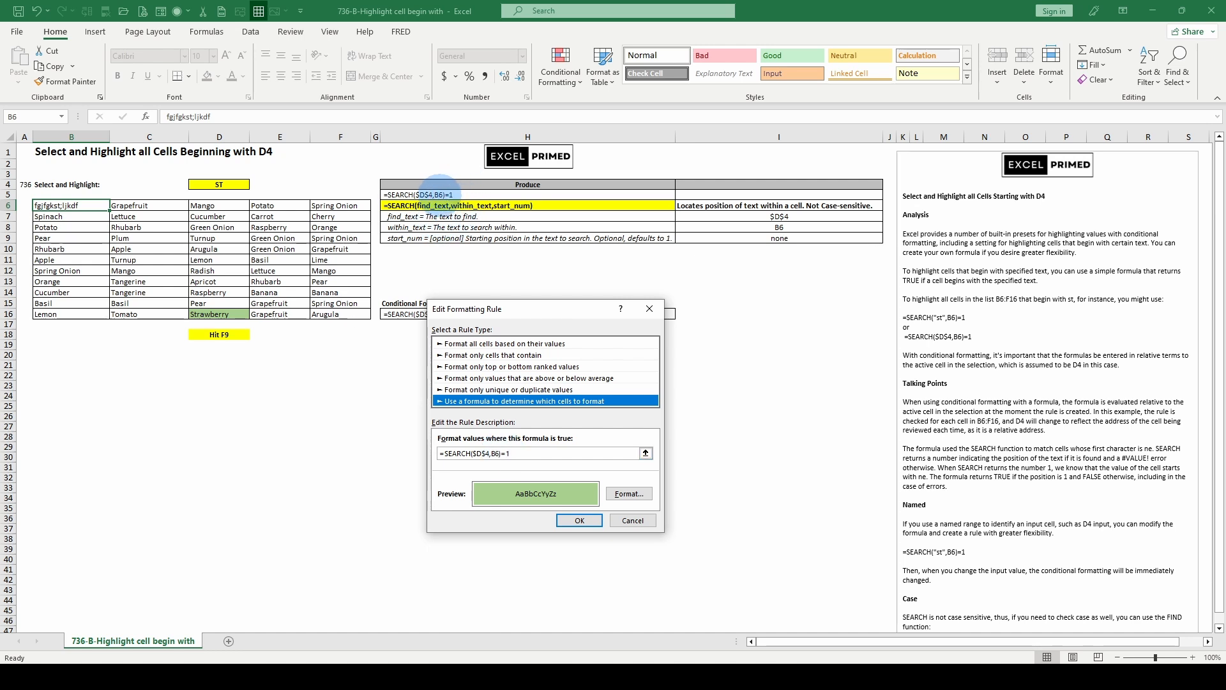
{"action": "left_click", "coordinate": [627, 520]}
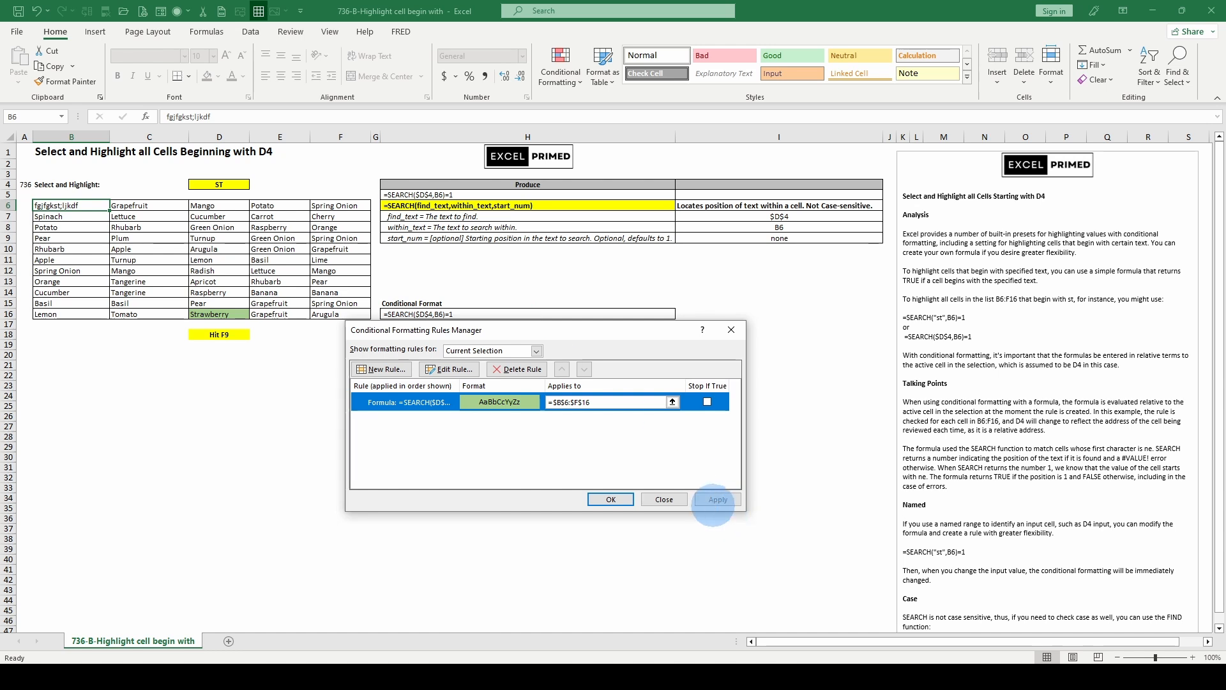
{"action": "left_click", "coordinate": [669, 501]}
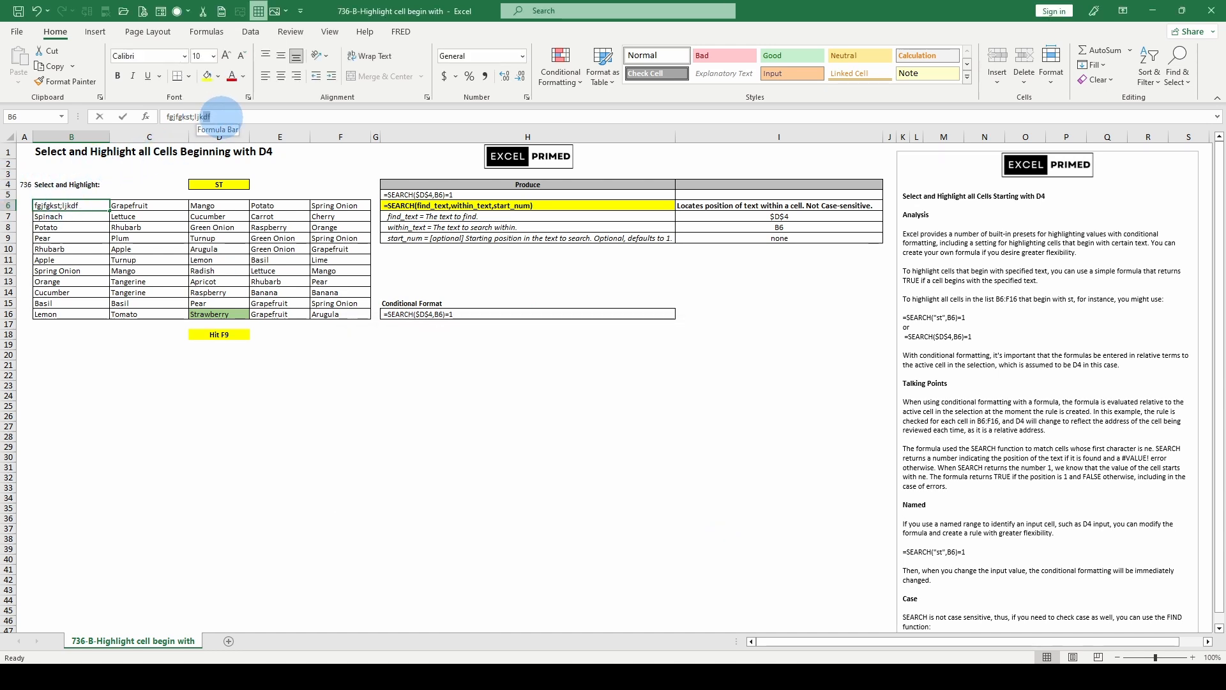
Step: Change the last two letters of the test text in B6 to "st", making it "fgjfgkst;ljkst"
{"action": "left_click", "coordinate": [221, 118]}
{"action": "key", "text": "BackSpace"}
{"action": "key", "text": "BackSpace"}
{"action": "type", "text": "st"}
Step: Add "st" at the start of the test text in B6, making it "stfgjfgkst;ljkst"
{"action": "left_click", "coordinate": [74, 204]}
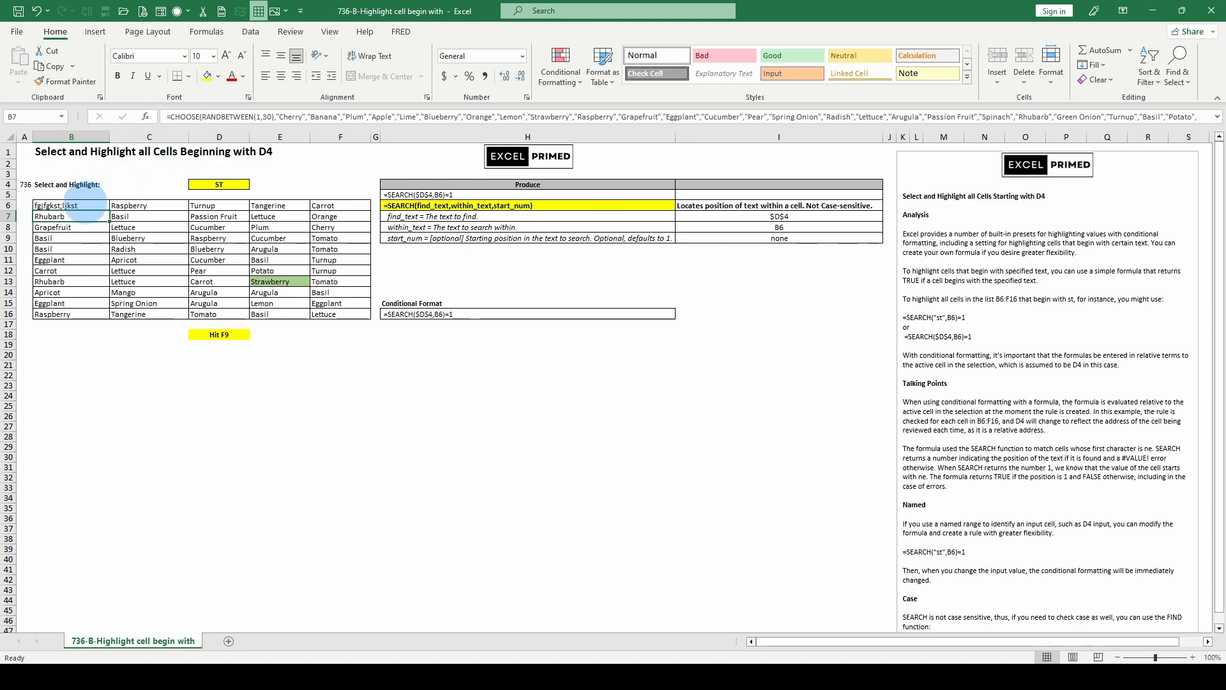
{"action": "left_click", "coordinate": [166, 116]}
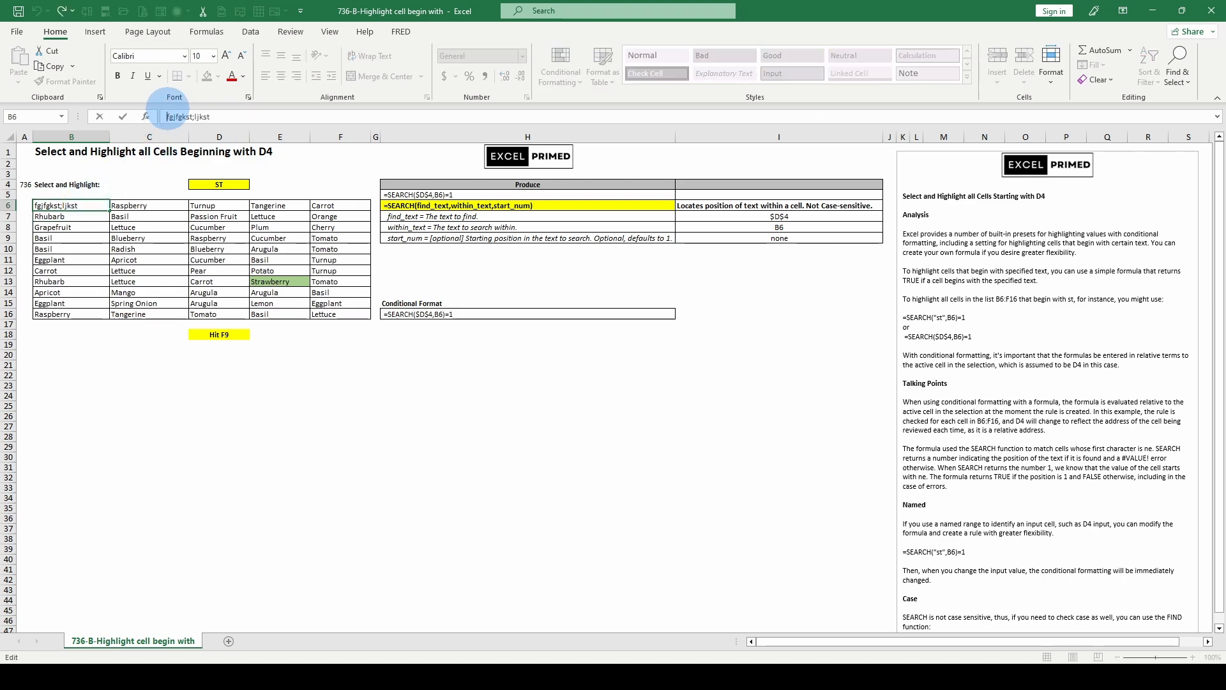
{"action": "type", "text": "st"}
{"action": "key", "text": "Return"}
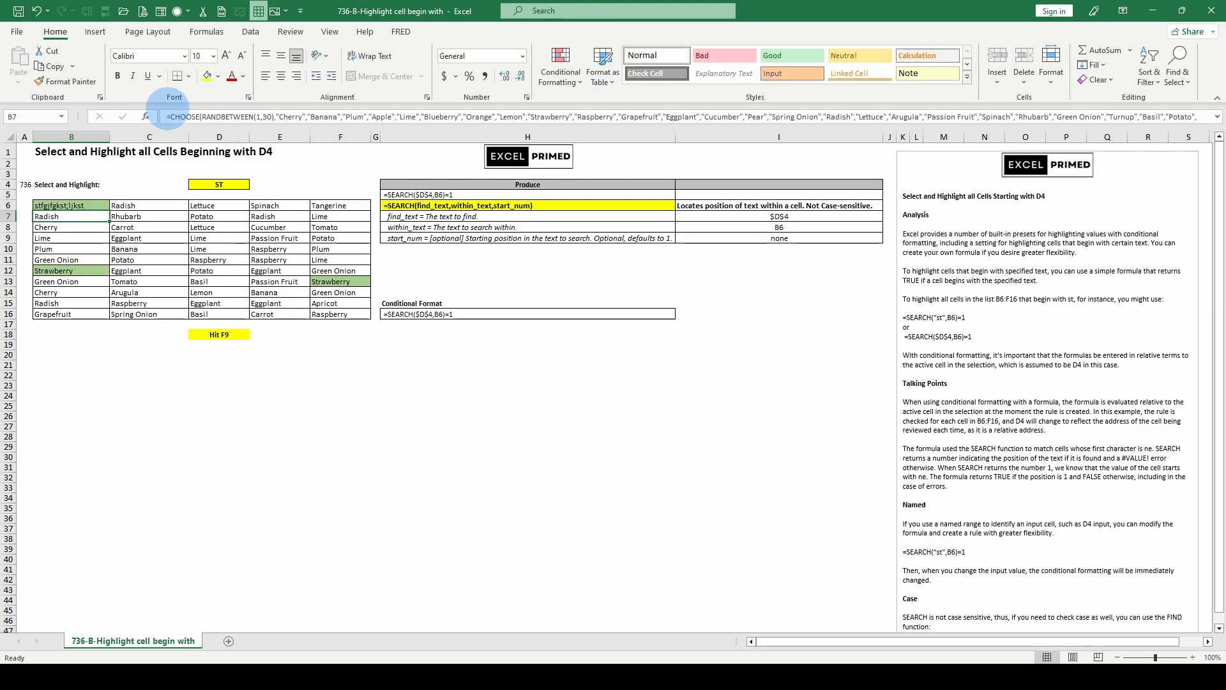
{"action": "left_click", "coordinate": [48, 206]}
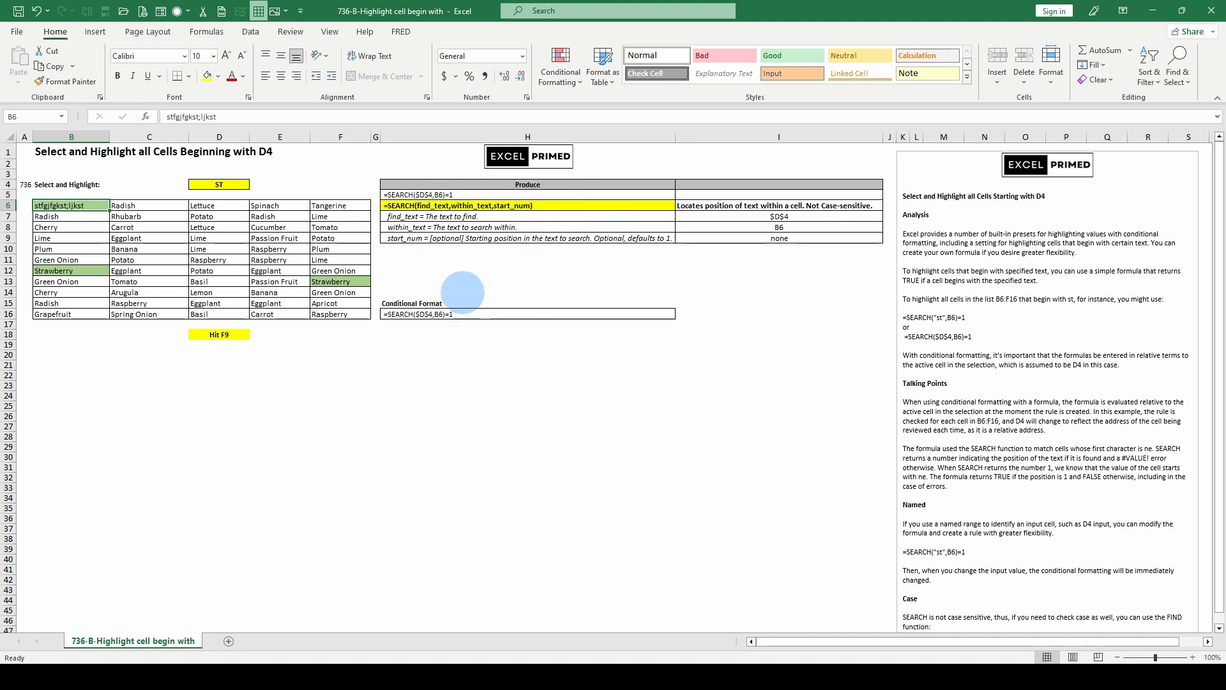
{"action": "scroll", "coordinate": [572, 365], "scroll_direction": "down", "scroll_amount": 3}
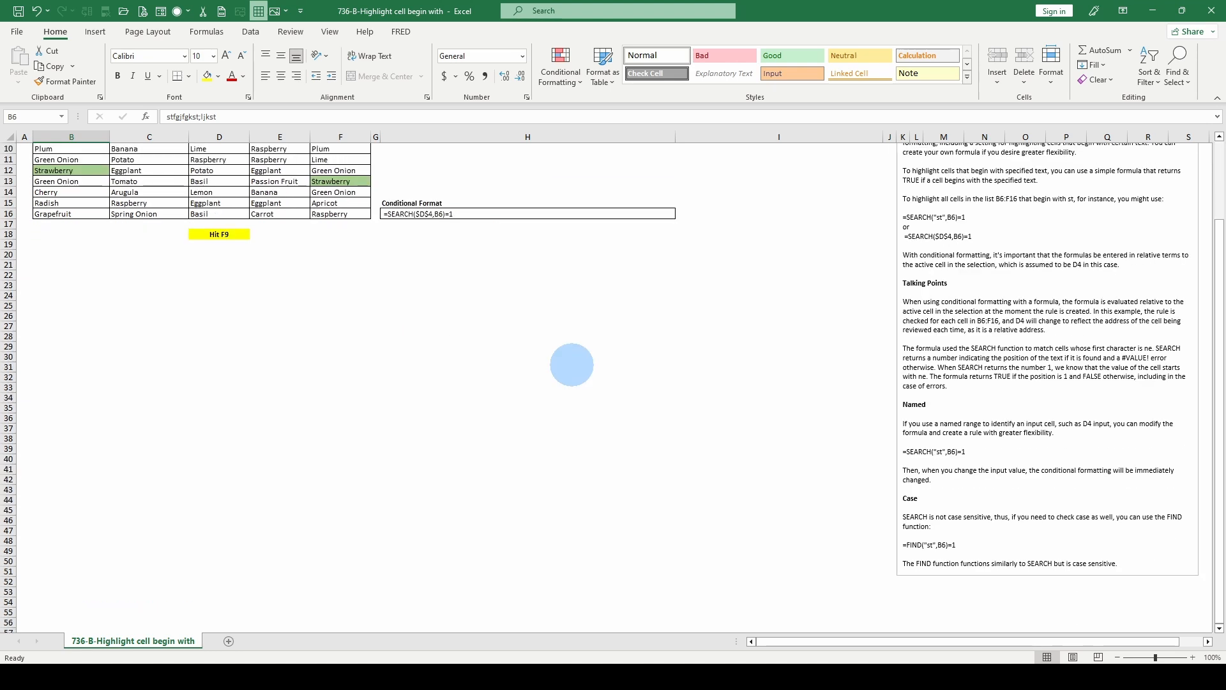
{"action": "scroll", "coordinate": [572, 365], "scroll_direction": "up", "scroll_amount": 3}
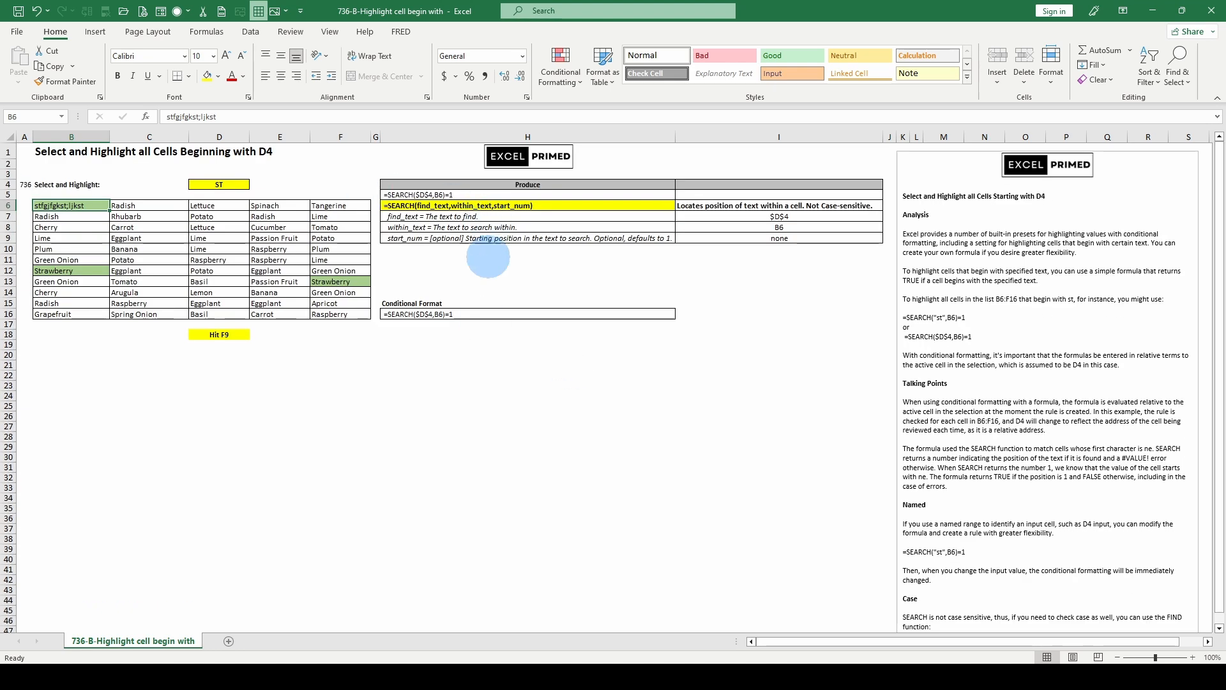